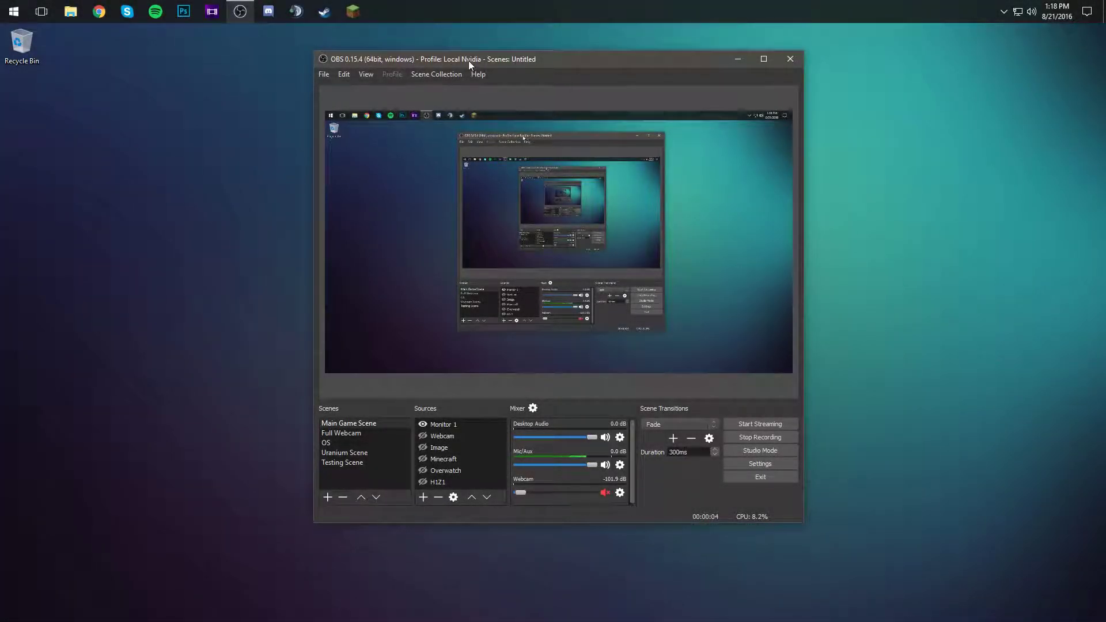
# Reposition the OBS Studio main window on the desktop
pyautogui.moveTo(469, 61); pyautogui.dragTo(463, 73)
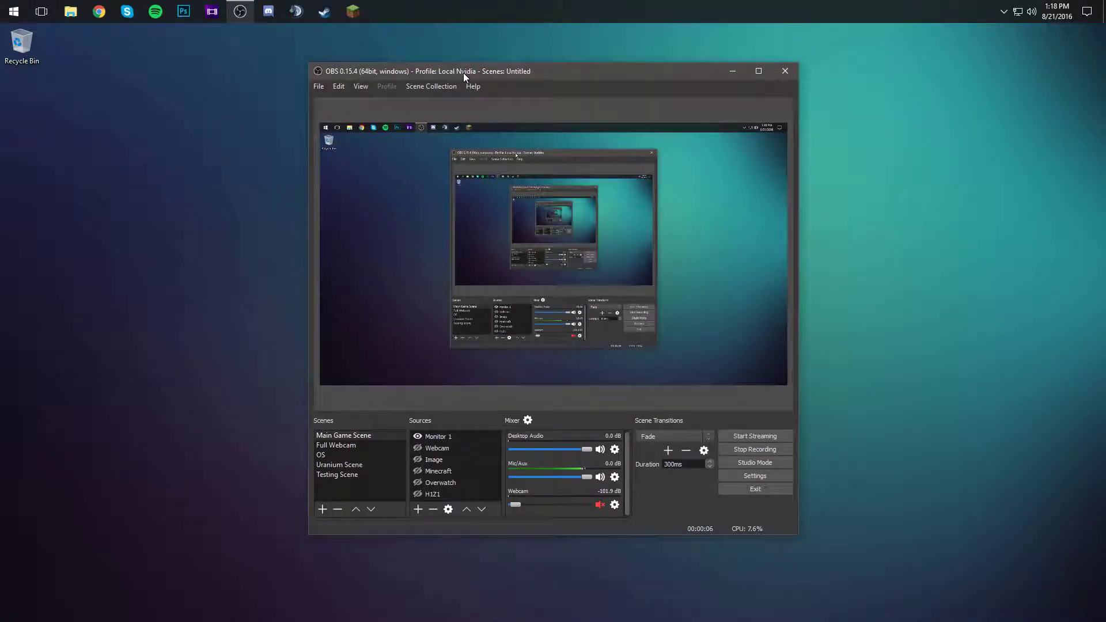
pyautogui.moveTo(463, 73)
pyautogui.mouseDown()
pyautogui.moveTo(504, 75)
pyautogui.moveTo(494, 75)
pyautogui.mouseUp()
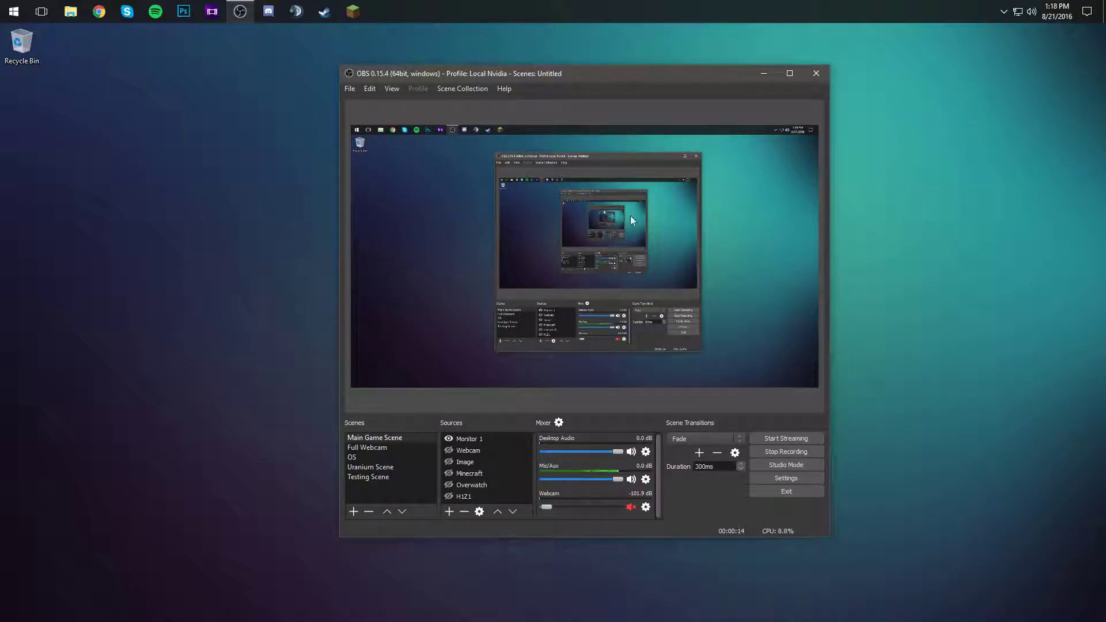
pyautogui.moveTo(518, 76)
pyautogui.mouseDown()
pyautogui.moveTo(495, 73)
pyautogui.moveTo(494, 58)
pyautogui.mouseUp()
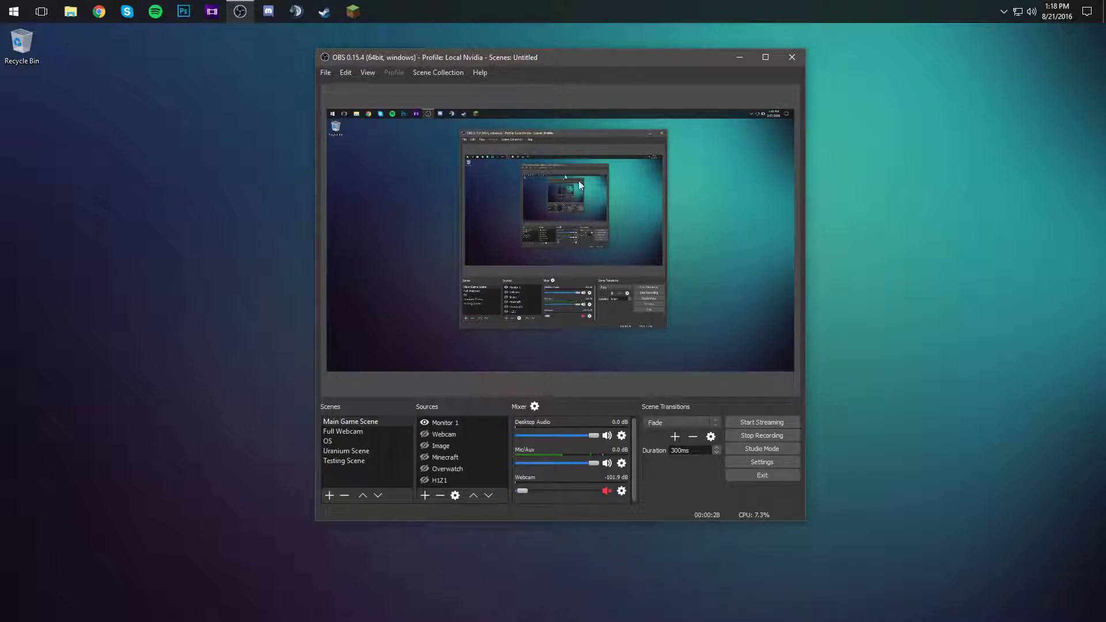
# Bring up the Settings window and switch to its Output section
pyautogui.click(760, 462)
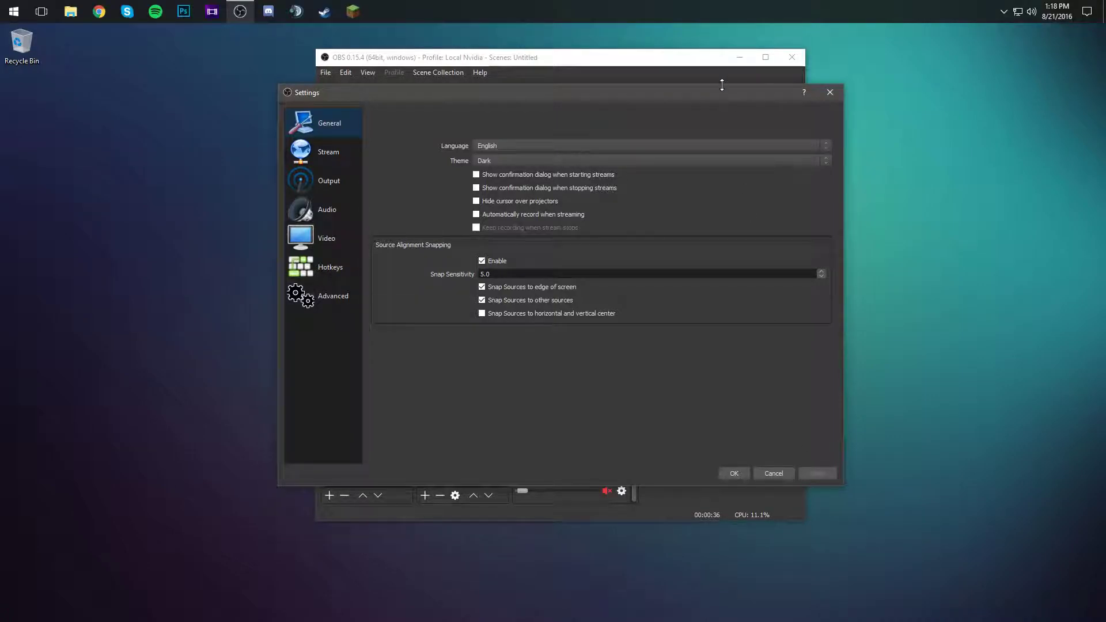
pyautogui.moveTo(512, 93)
pyautogui.mouseDown()
pyautogui.moveTo(513, 76)
pyautogui.moveTo(512, 97)
pyautogui.mouseUp()
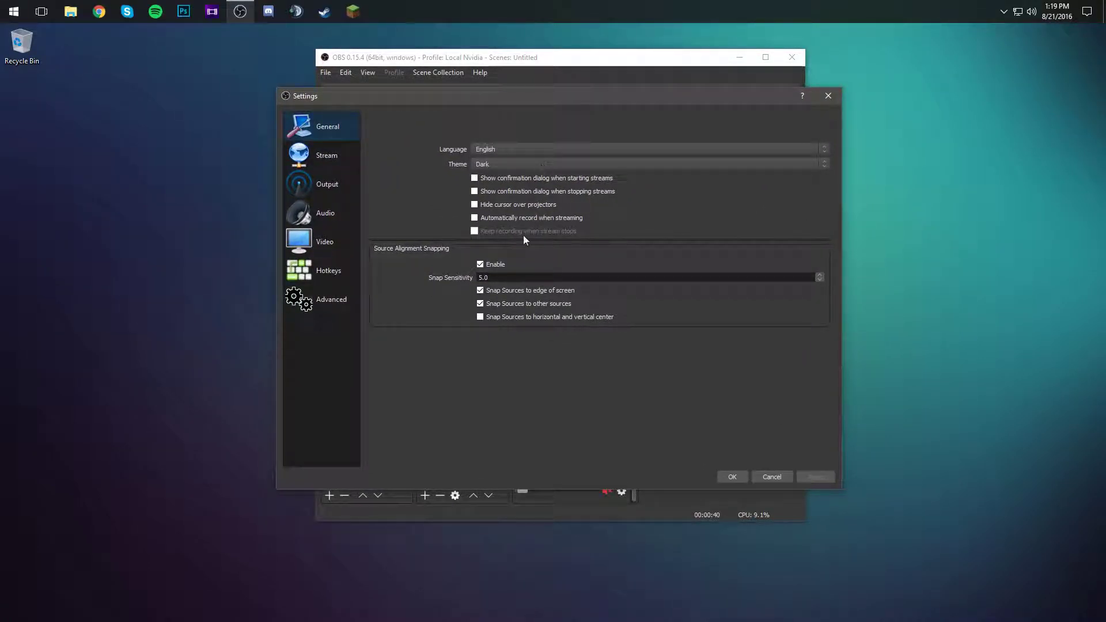
pyautogui.click(318, 187)
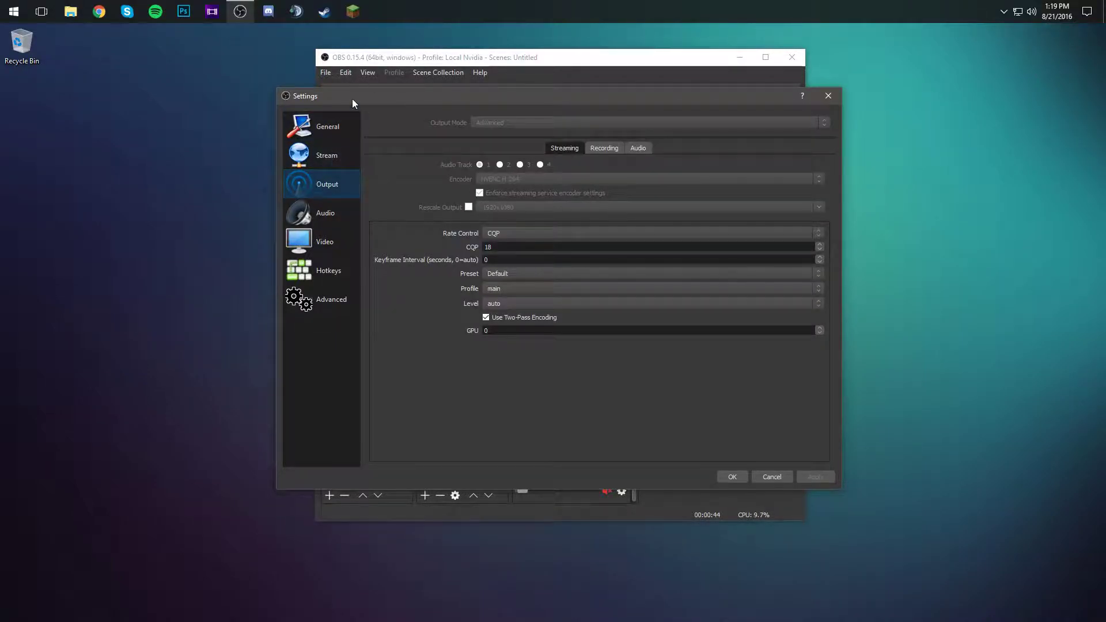
# Keep the recording encoder on CQP rate control and re-enter a CQP value of 18
pyautogui.click(602, 148)
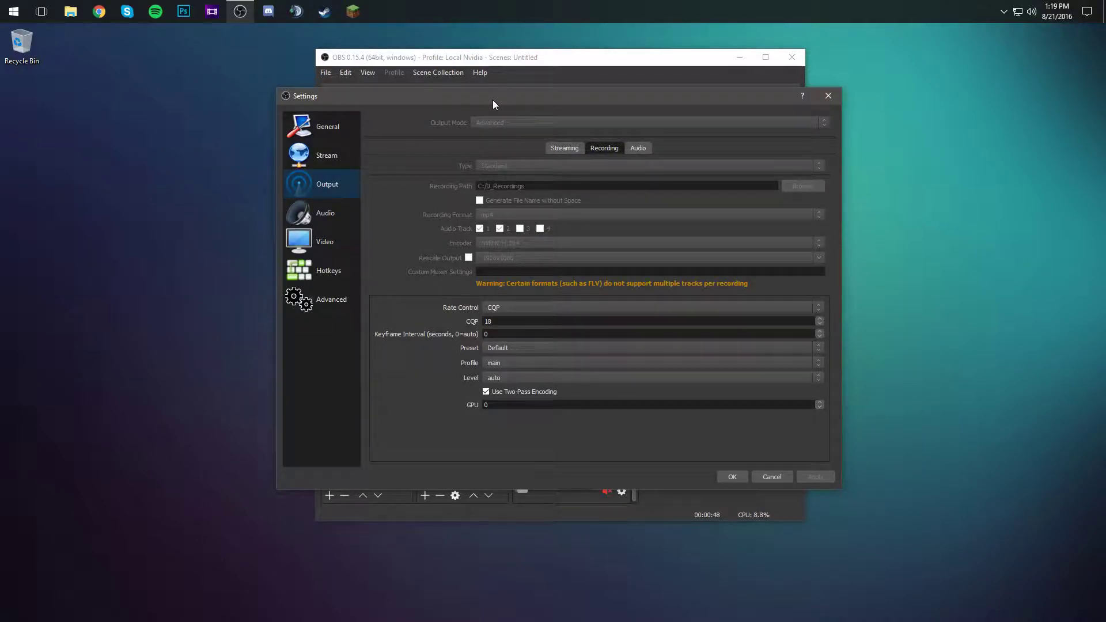
pyautogui.moveTo(492, 104); pyautogui.dragTo(490, 82)
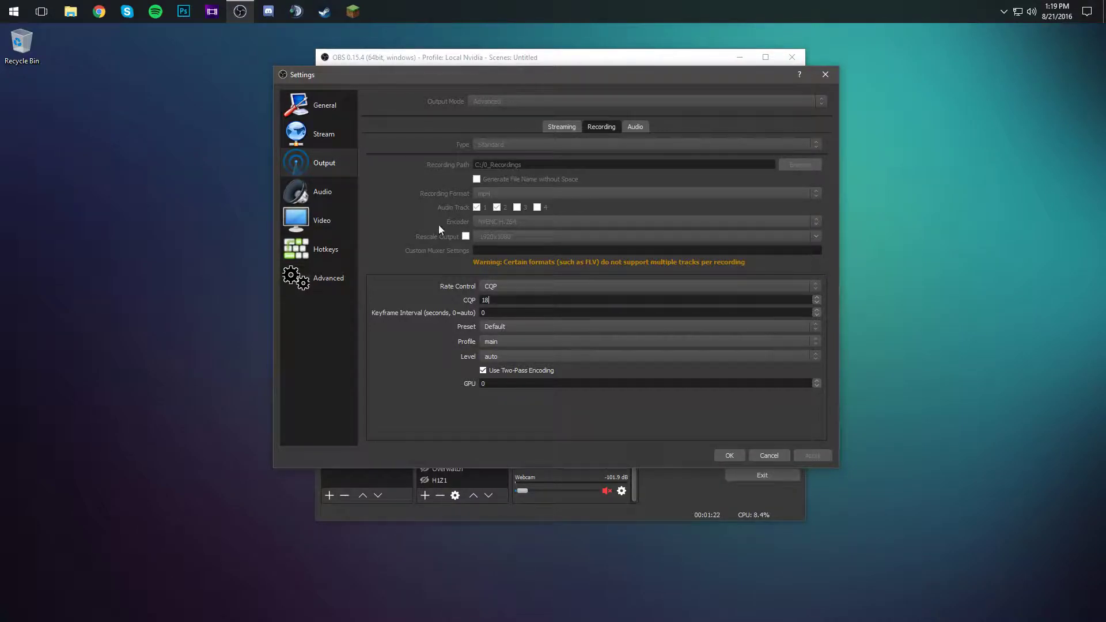
pyautogui.click(493, 286)
pyautogui.click(493, 285)
pyautogui.doubleClick(484, 299)
pyautogui.write('18')
pyautogui.doubleClick(516, 300)
pyautogui.write('18')
# Show the Audio settings: 48 kHz stereo, default desktop audio, AT2020USB+ microphone as auxiliary device
pyautogui.click(323, 194)
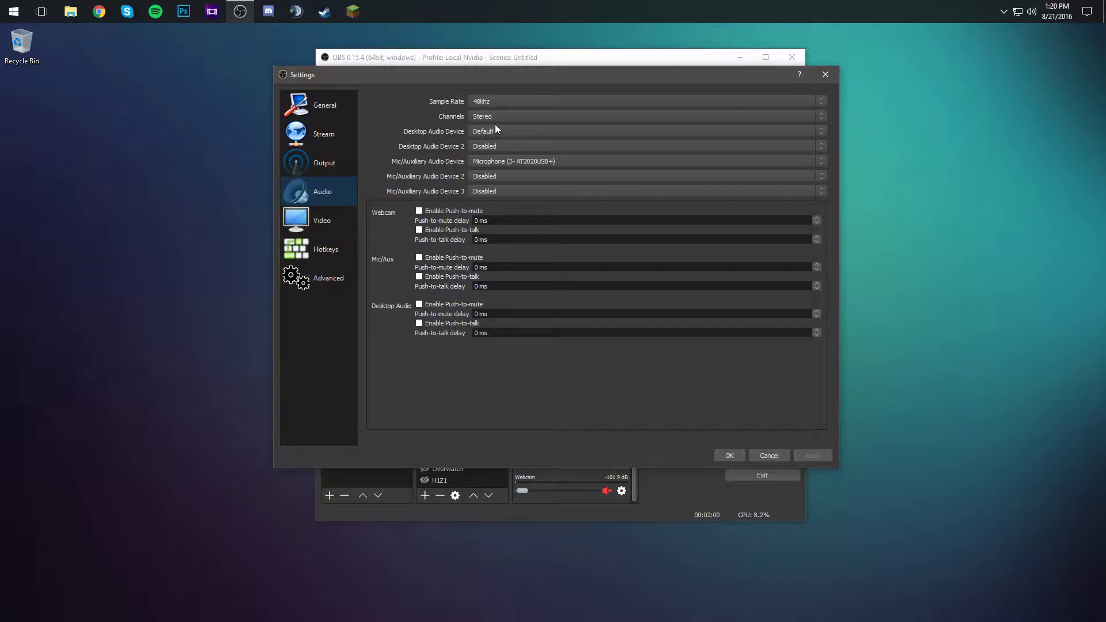
# Check the Video settings for 1920x1080 resolution and the frame rate
pyautogui.click(342, 229)
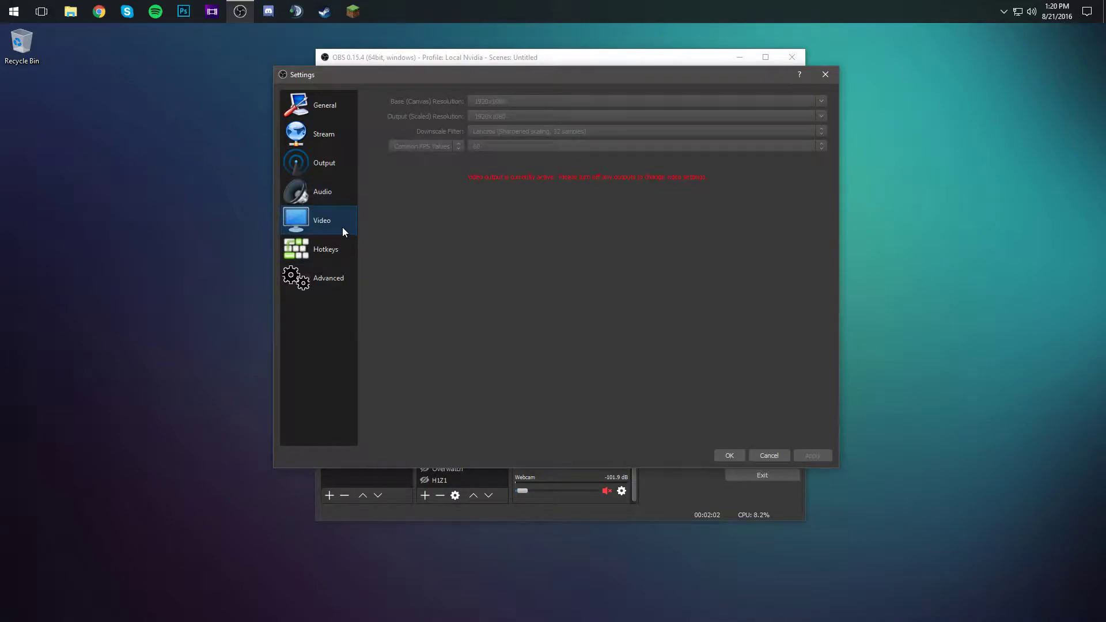
pyautogui.doubleClick(489, 77)
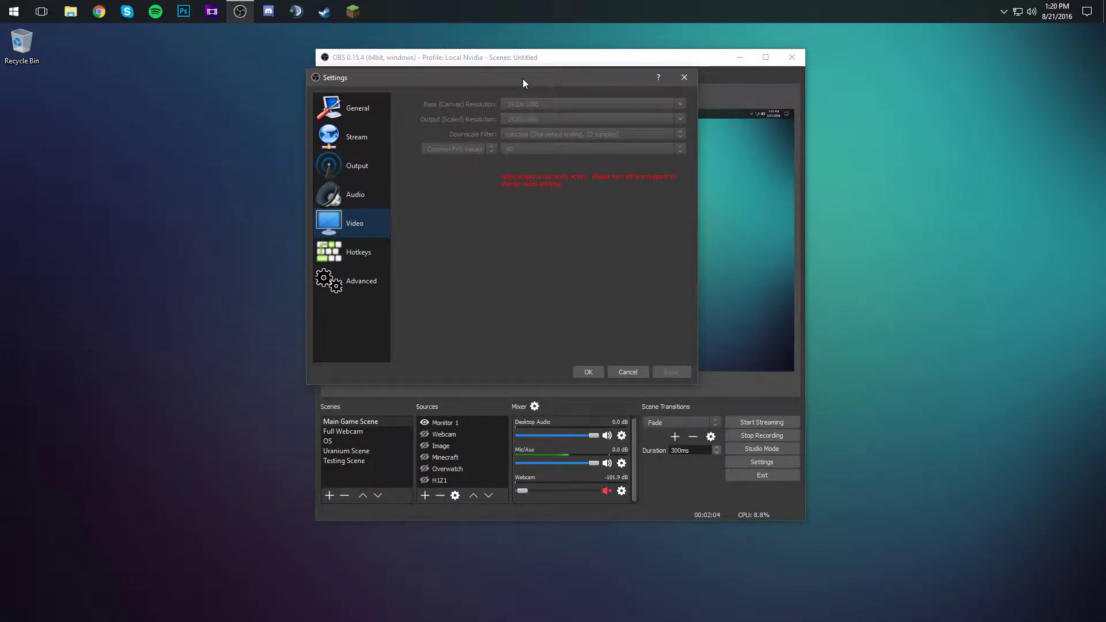
pyautogui.moveTo(519, 78); pyautogui.dragTo(532, 81)
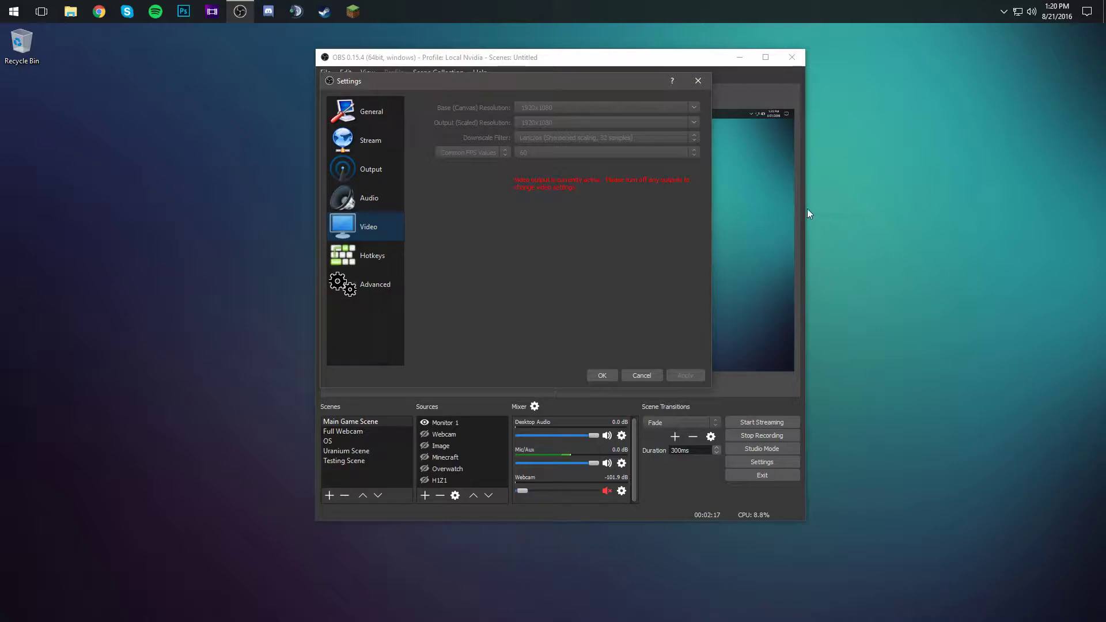
pyautogui.moveTo(486, 87); pyautogui.dragTo(508, 91)
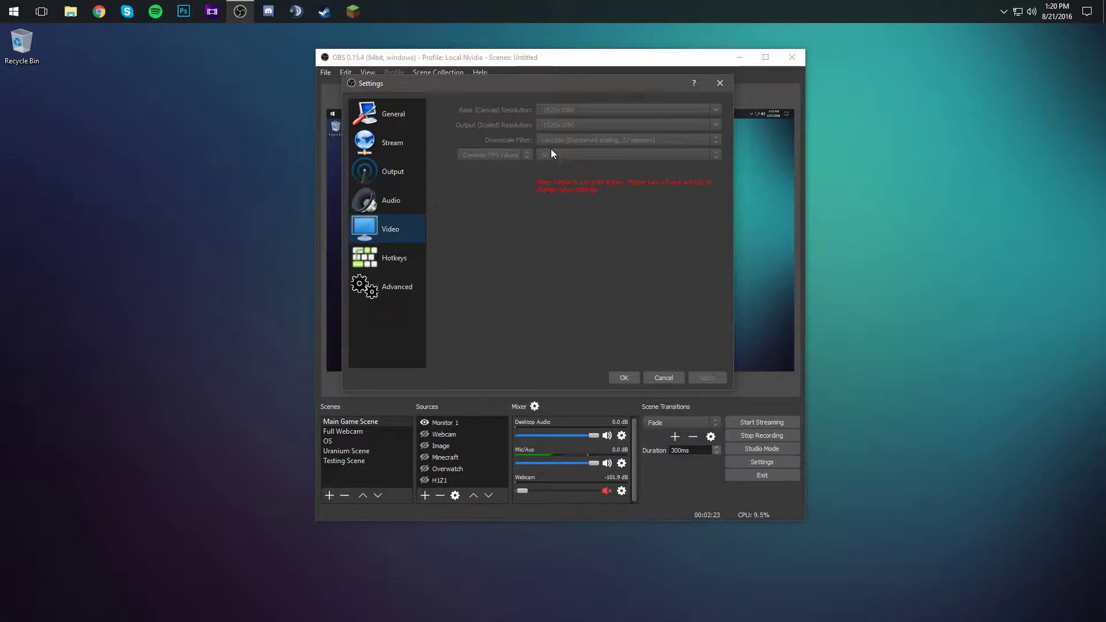
# View the General settings, then cancel out of Settings without saving changes
pyautogui.click(389, 121)
pyautogui.moveTo(449, 84); pyautogui.dragTo(457, 68)
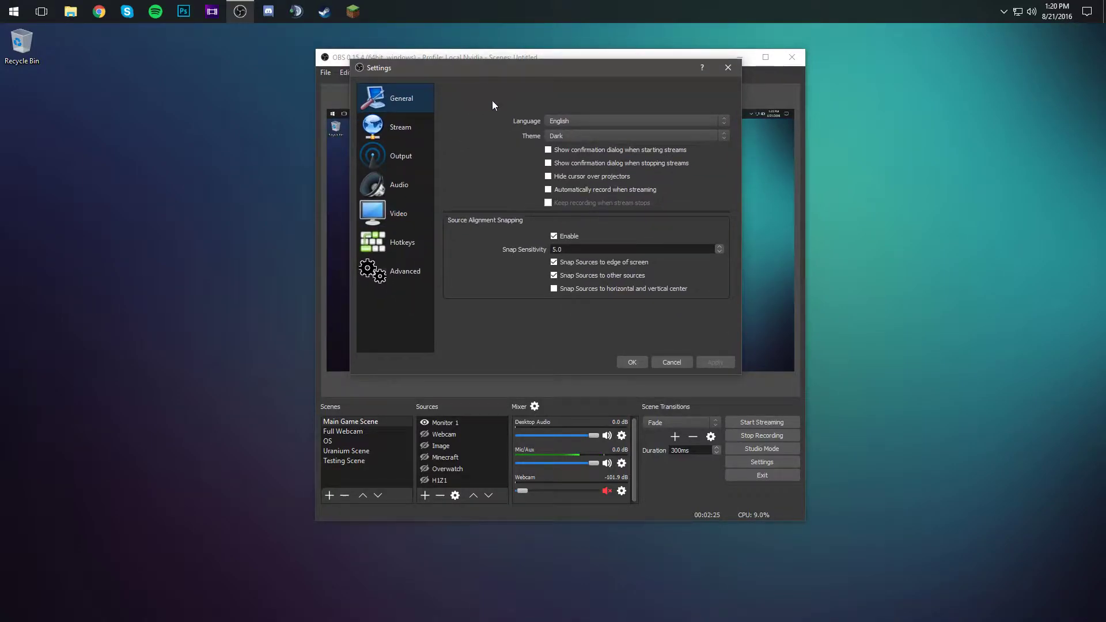
pyautogui.click(665, 362)
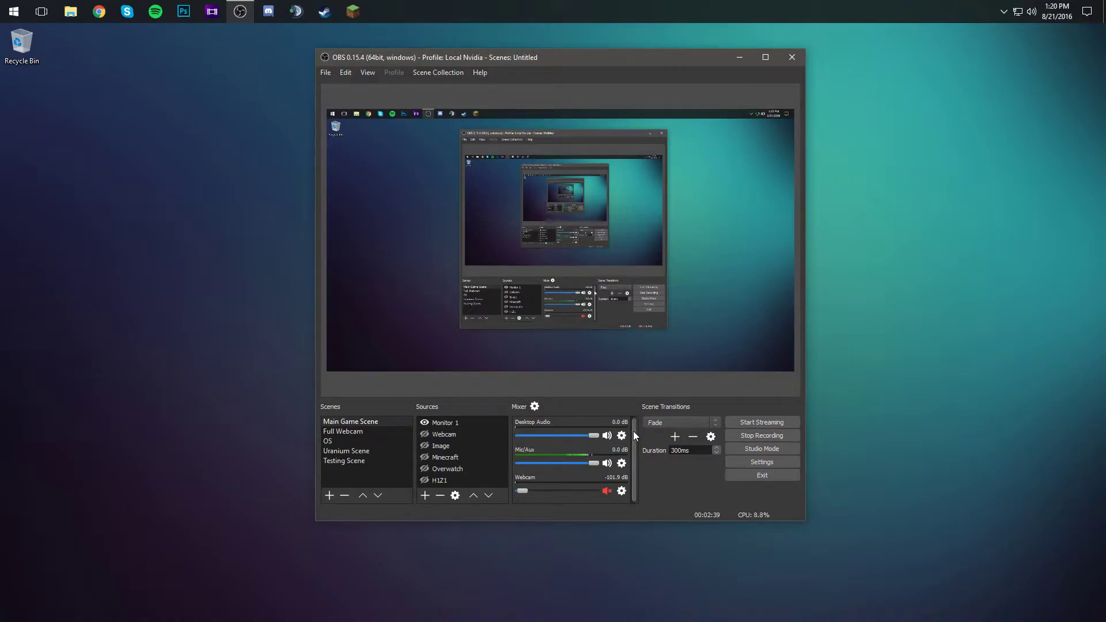
pyautogui.click(535, 406)
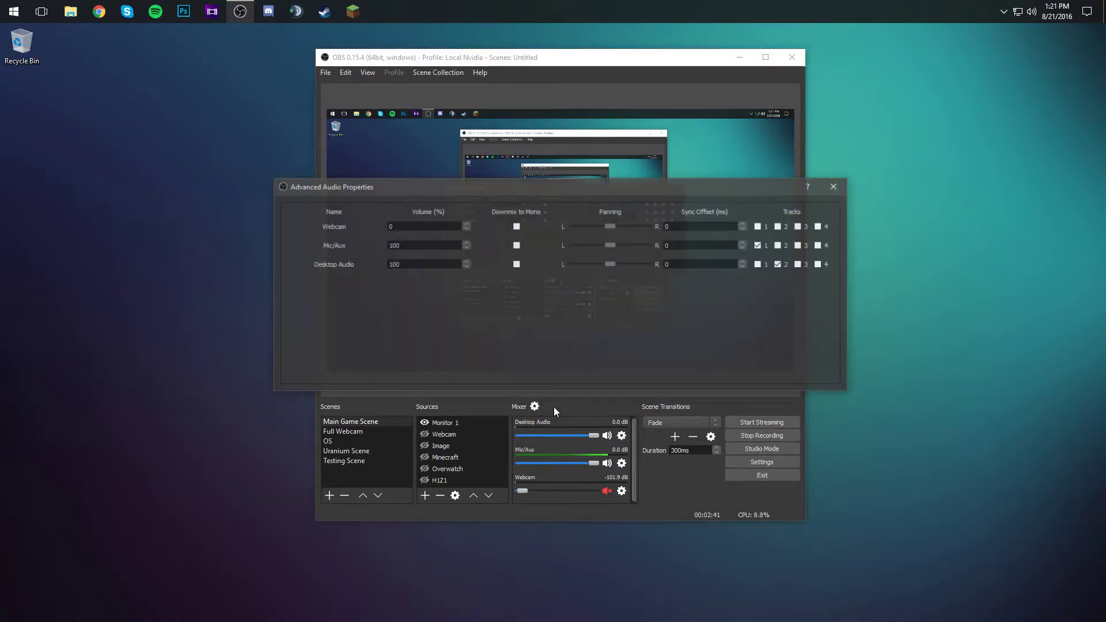
pyautogui.moveTo(723, 185); pyautogui.dragTo(720, 177)
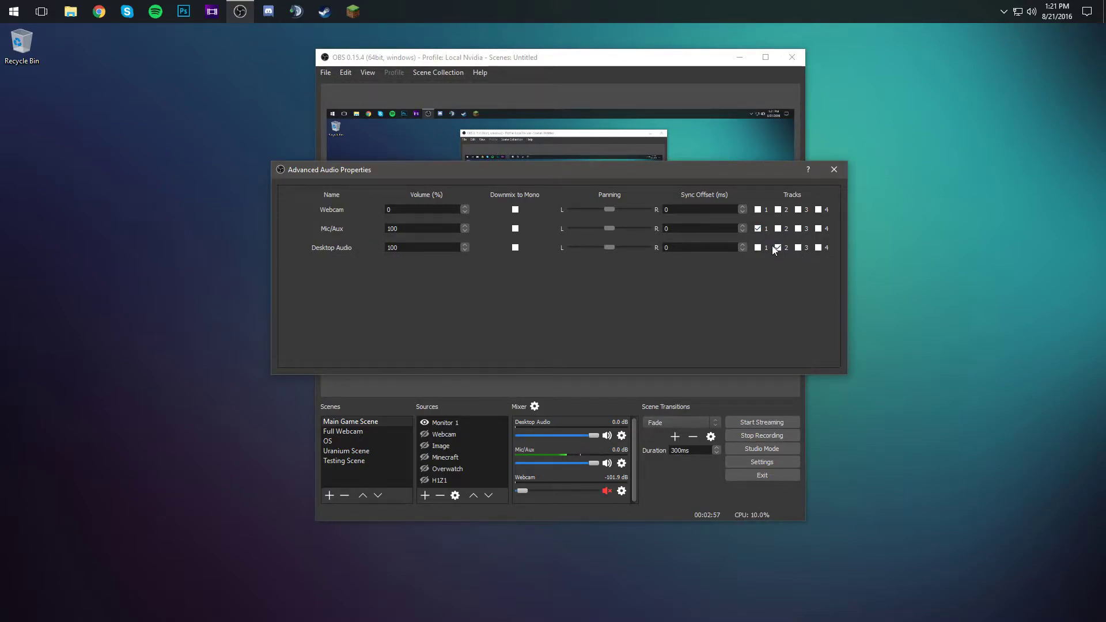
pyautogui.moveTo(686, 172)
pyautogui.mouseDown()
pyautogui.moveTo(714, 175)
pyautogui.moveTo(706, 185)
pyautogui.moveTo(714, 177)
pyautogui.mouseUp()
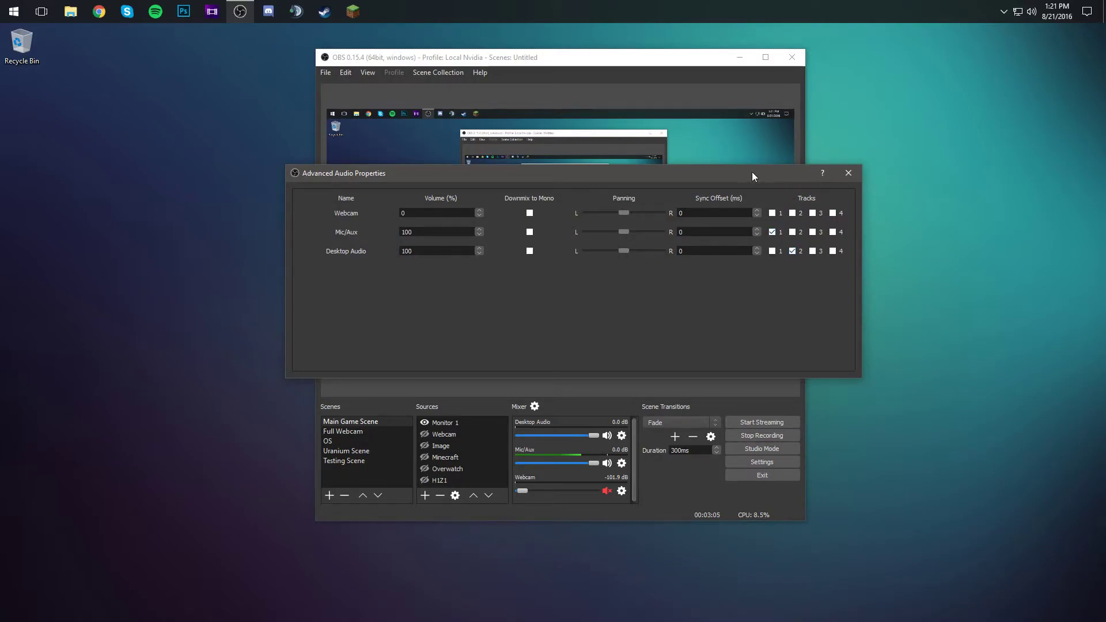
pyautogui.moveTo(752, 172); pyautogui.dragTo(745, 183)
pyautogui.click(841, 183)
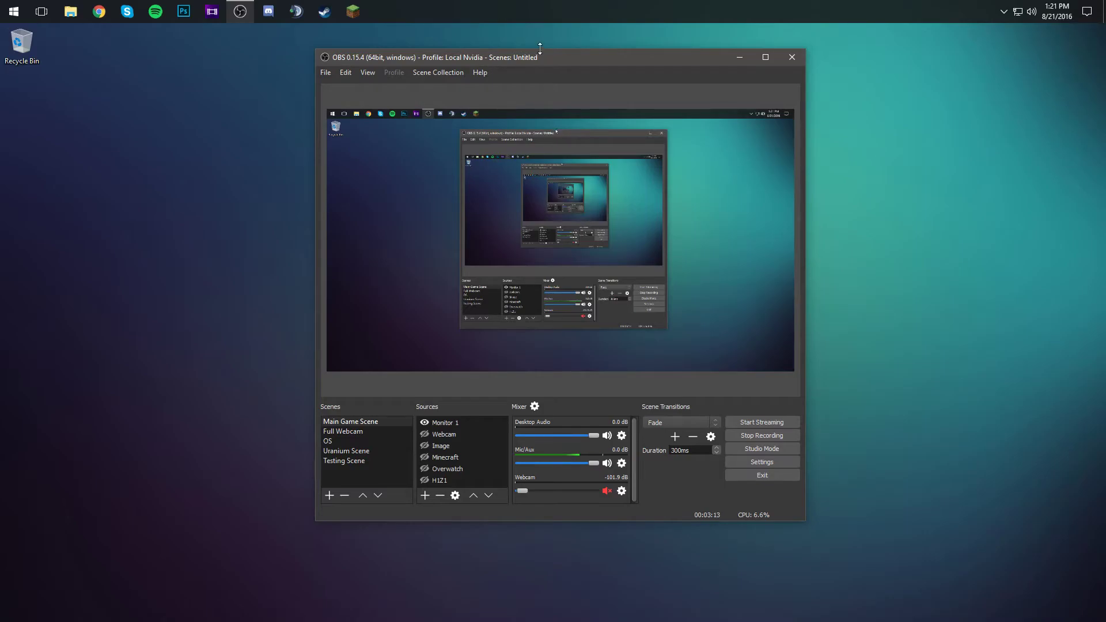
pyautogui.moveTo(539, 49); pyautogui.dragTo(545, 73)
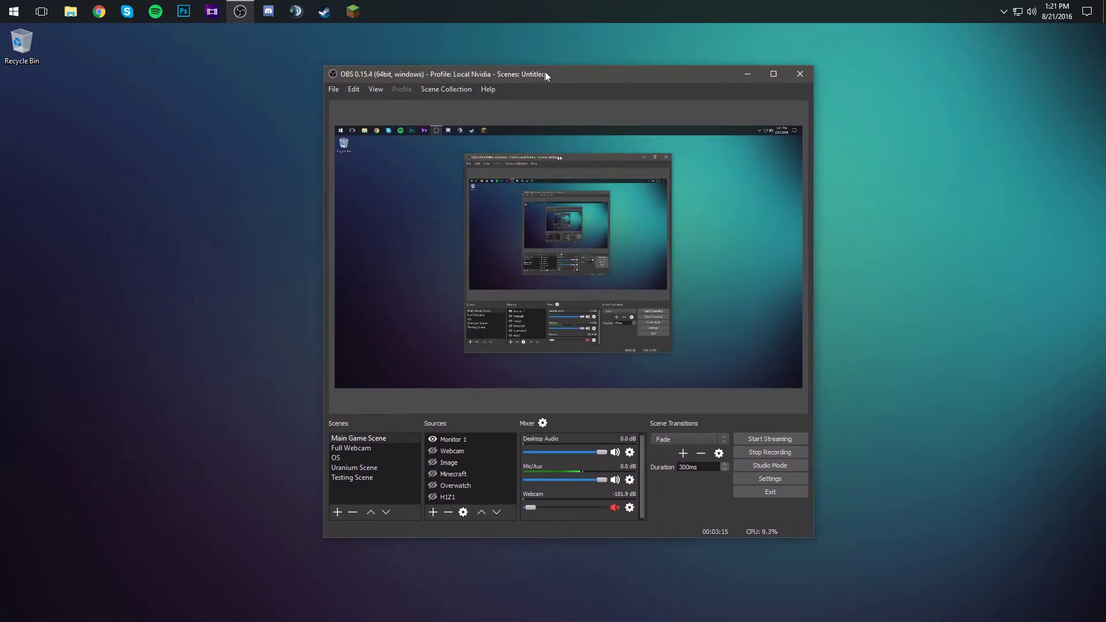
pyautogui.moveTo(545, 74); pyautogui.dragTo(542, 49)
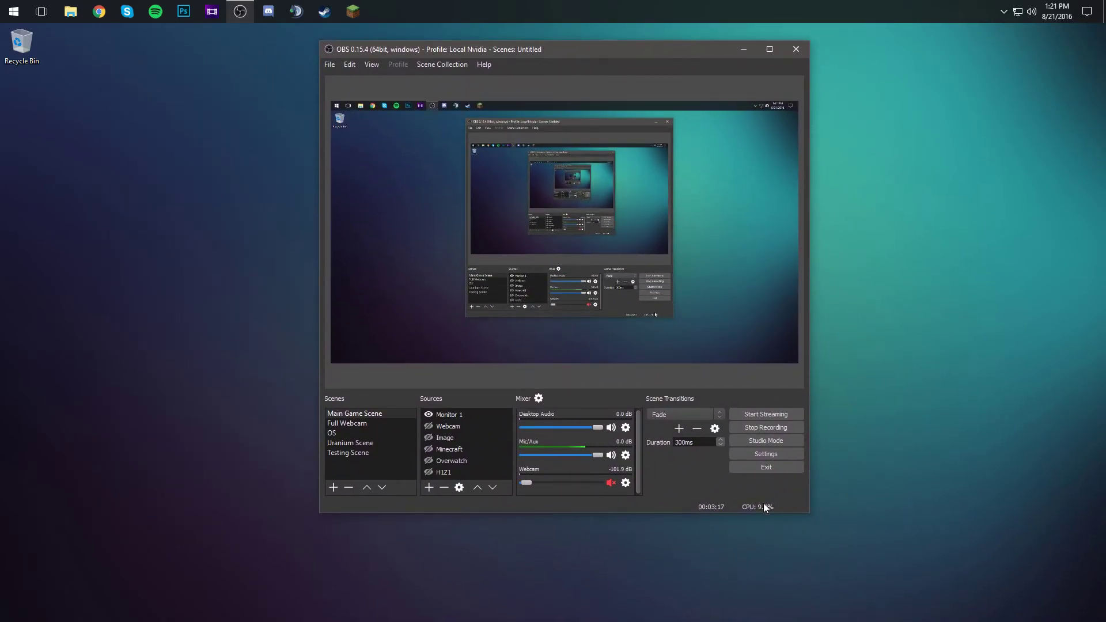
pyautogui.moveTo(583, 62); pyautogui.dragTo(562, 62)
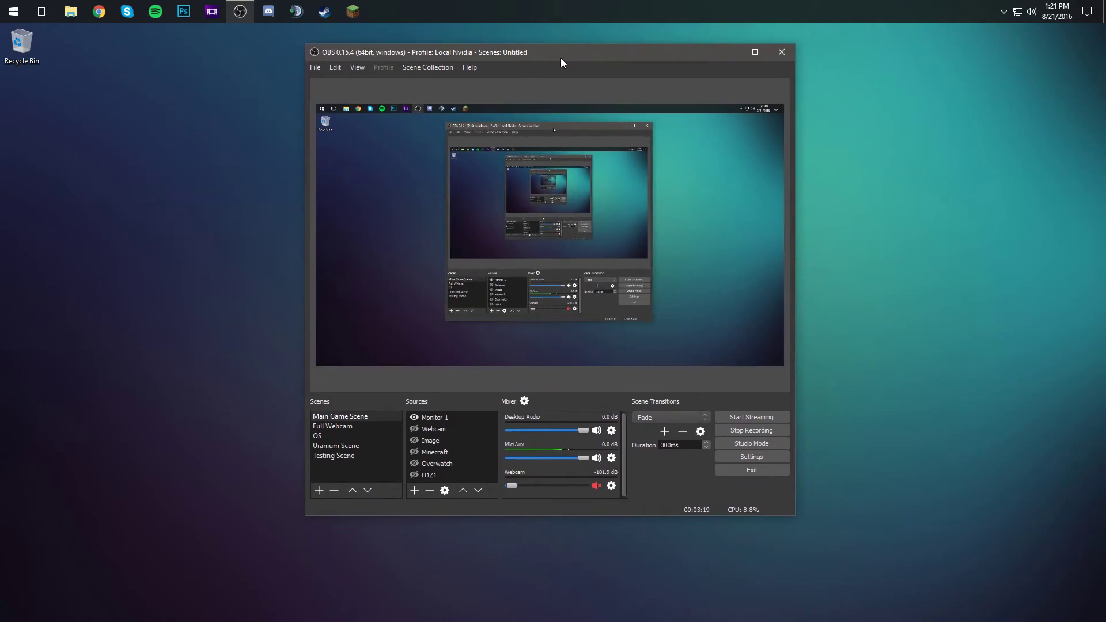